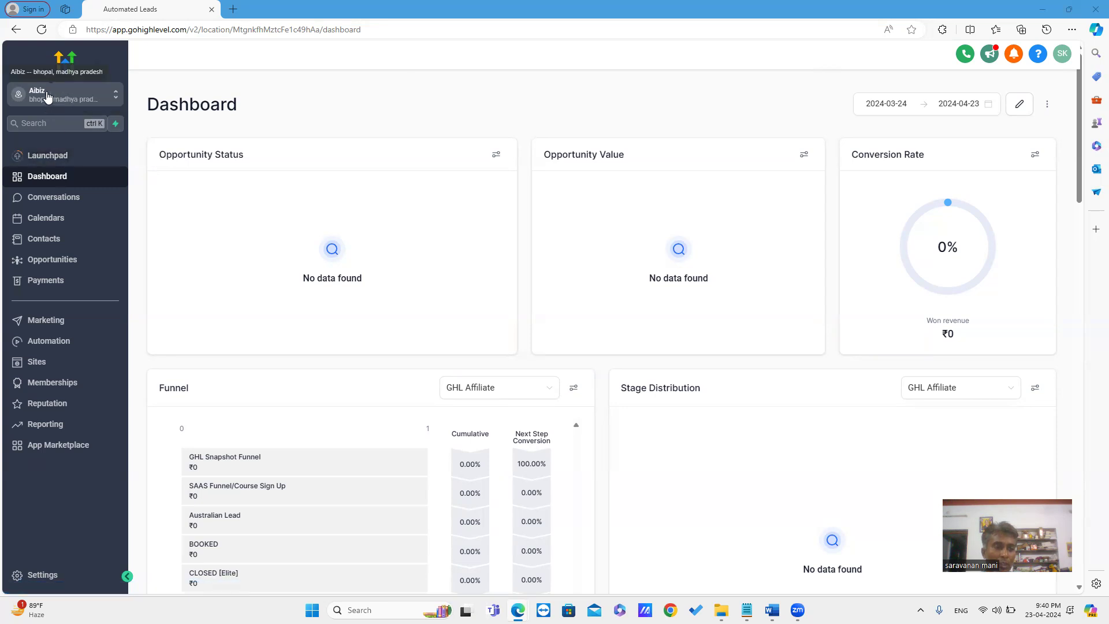
# Switch from the dashboard to Memberships, which opens on the Courses section
pyautogui.click(55, 384)
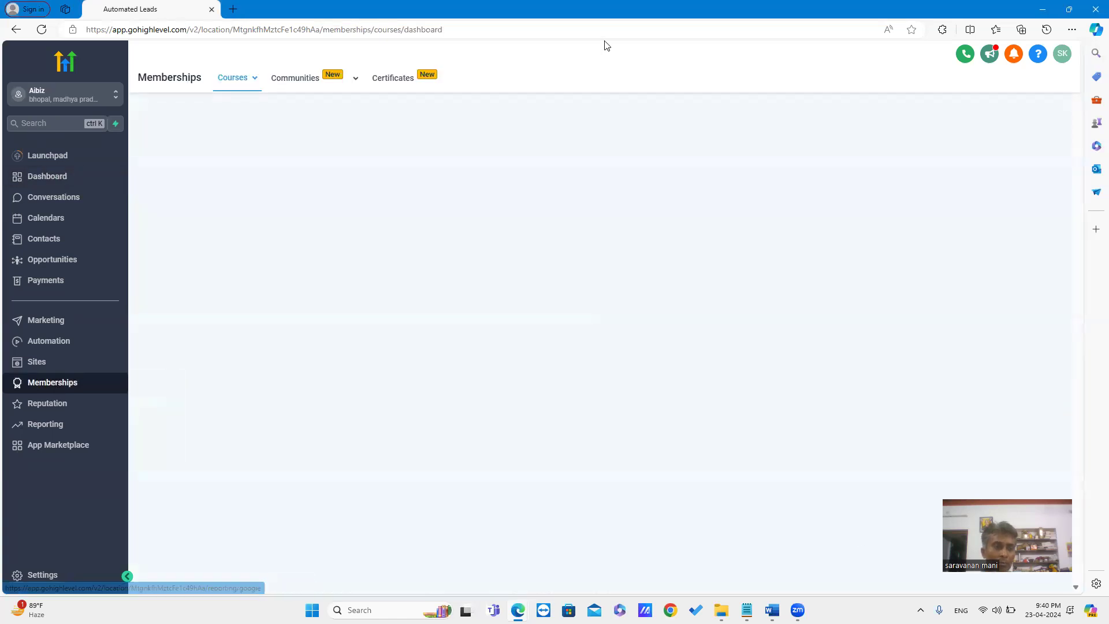
# In Certificates, review the issued certificate and its row actions, then bring up the + New choices
pyautogui.click(390, 81)
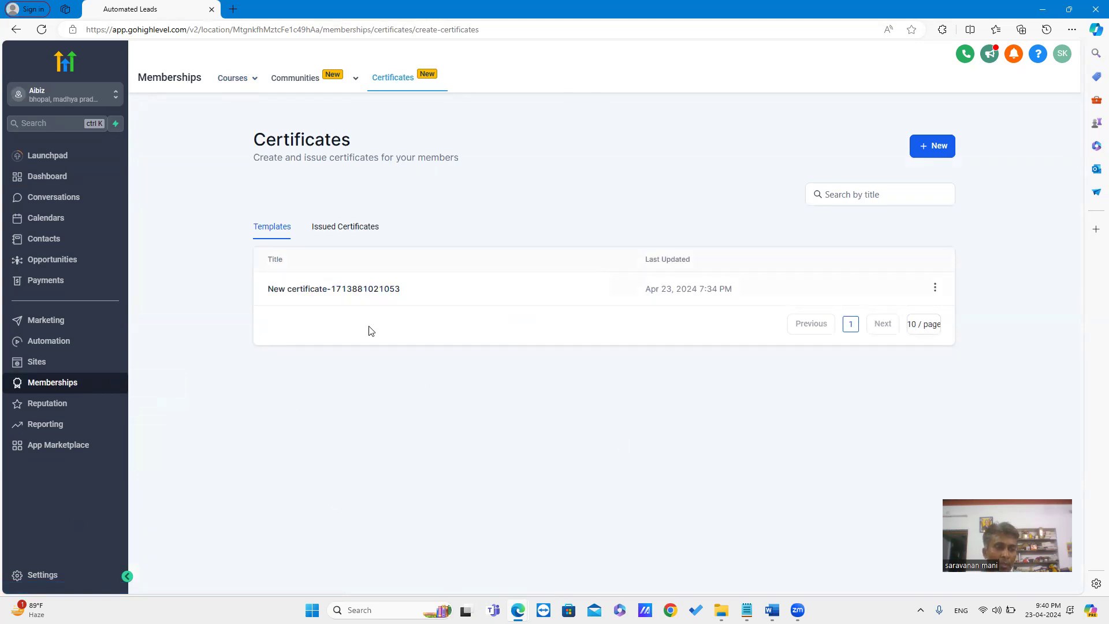
pyautogui.click(346, 228)
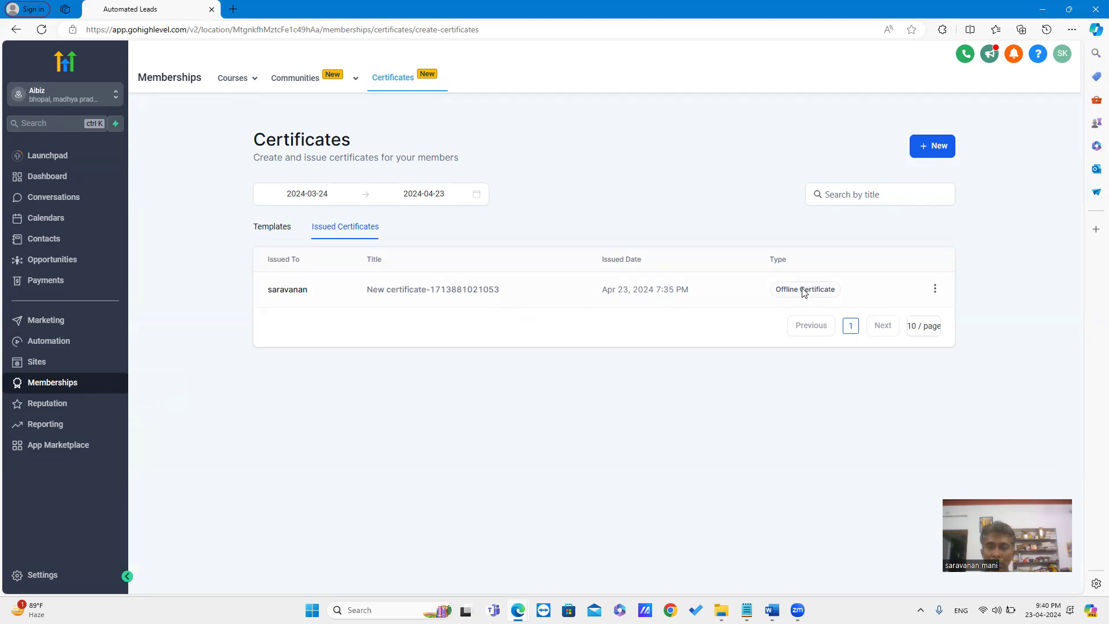
pyautogui.click(935, 294)
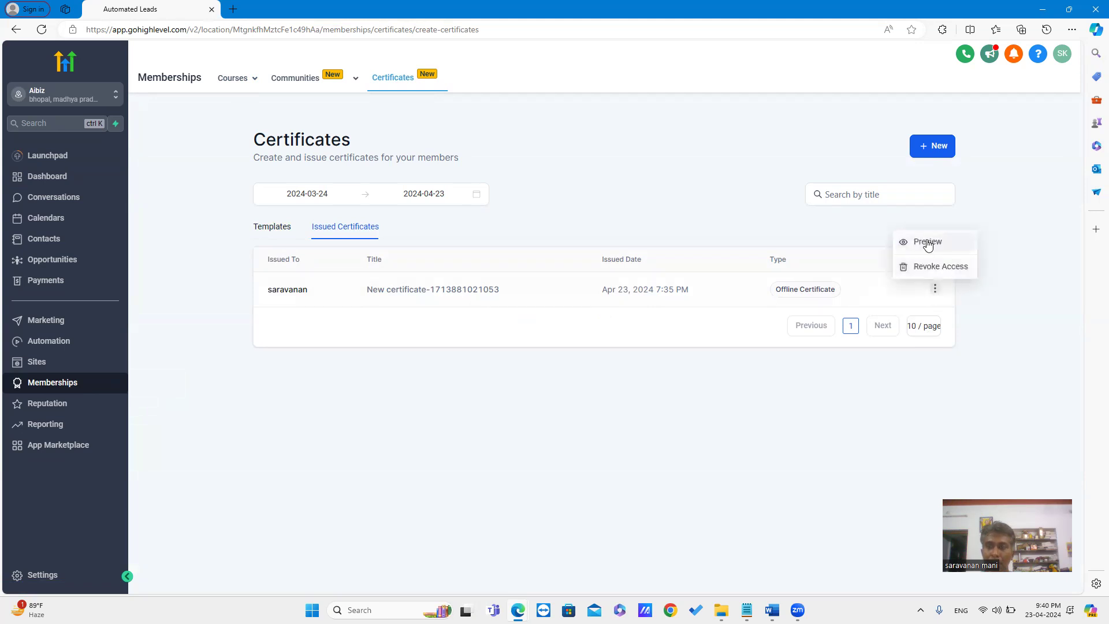
pyautogui.click(997, 324)
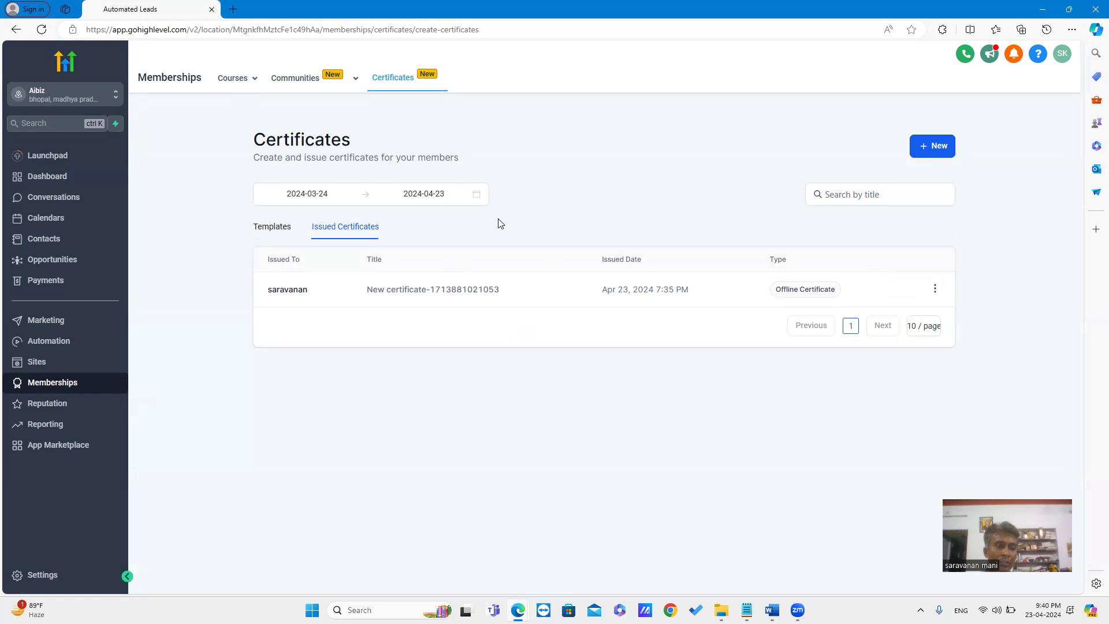
pyautogui.click(937, 149)
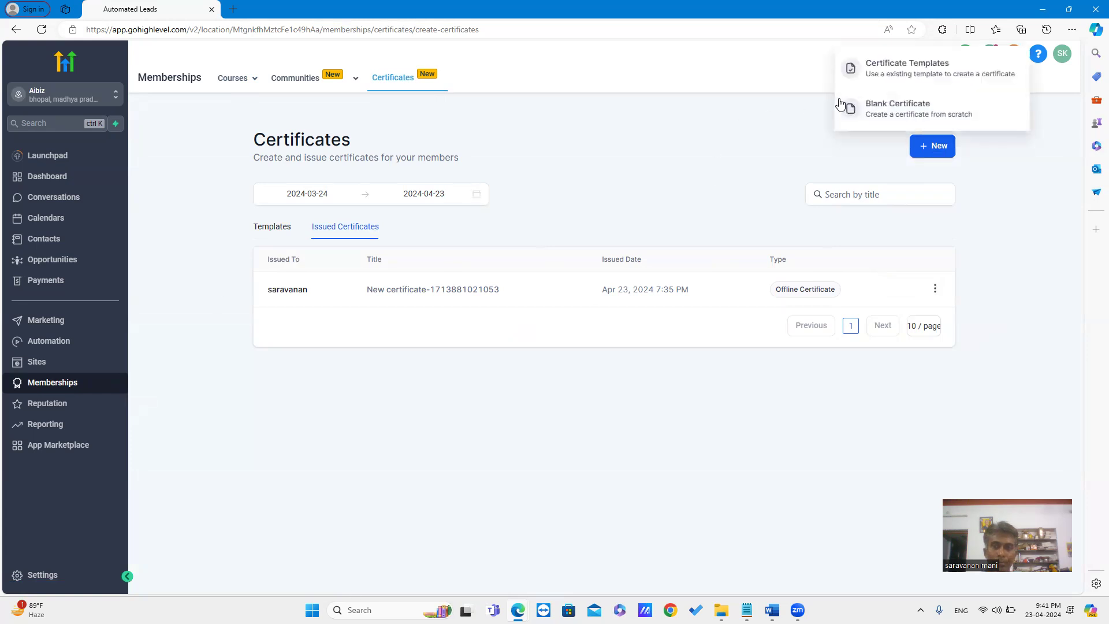
# Start a Blank Certificate and view its #FFFFFF background settings
pyautogui.click(892, 109)
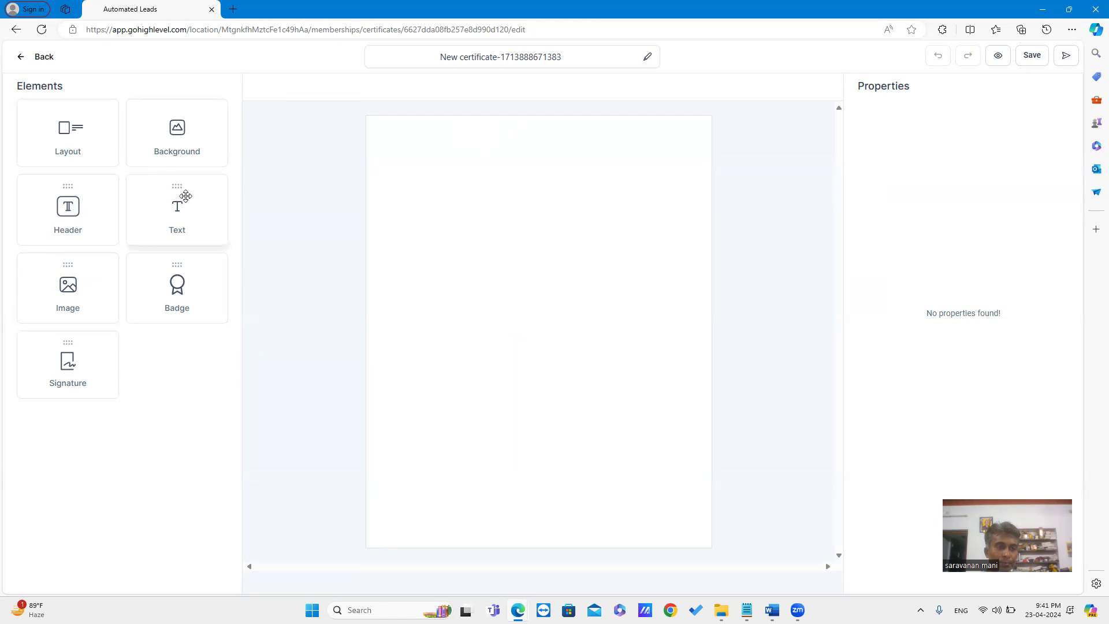
pyautogui.click(179, 138)
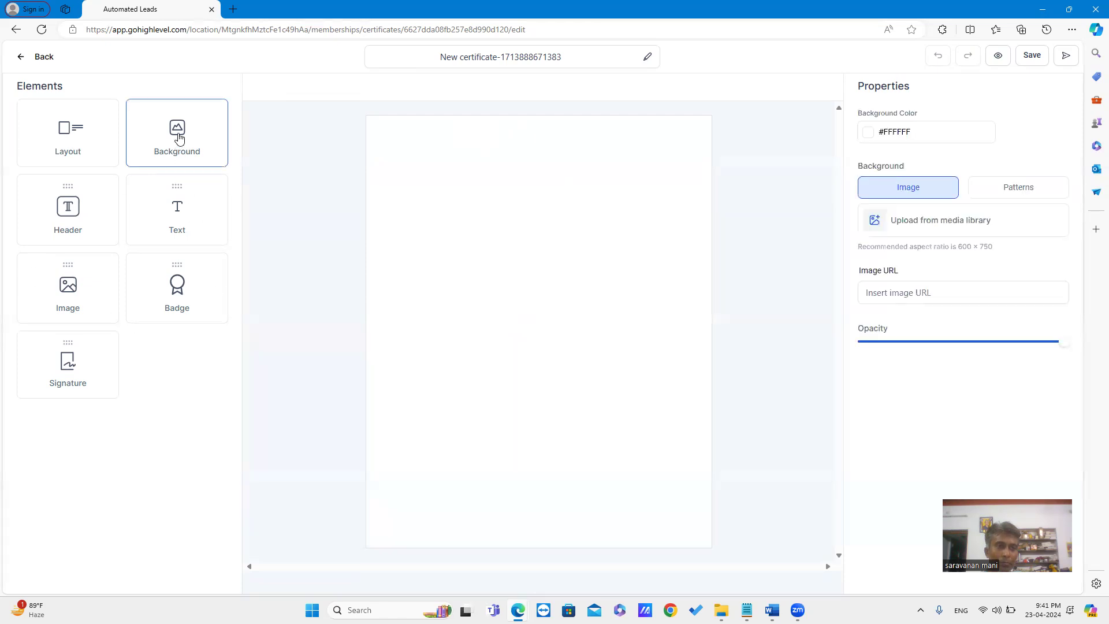
# Apply the gold corner frame layout and place a badge placeholder near the top
pyautogui.click(70, 138)
pyautogui.click(1012, 235)
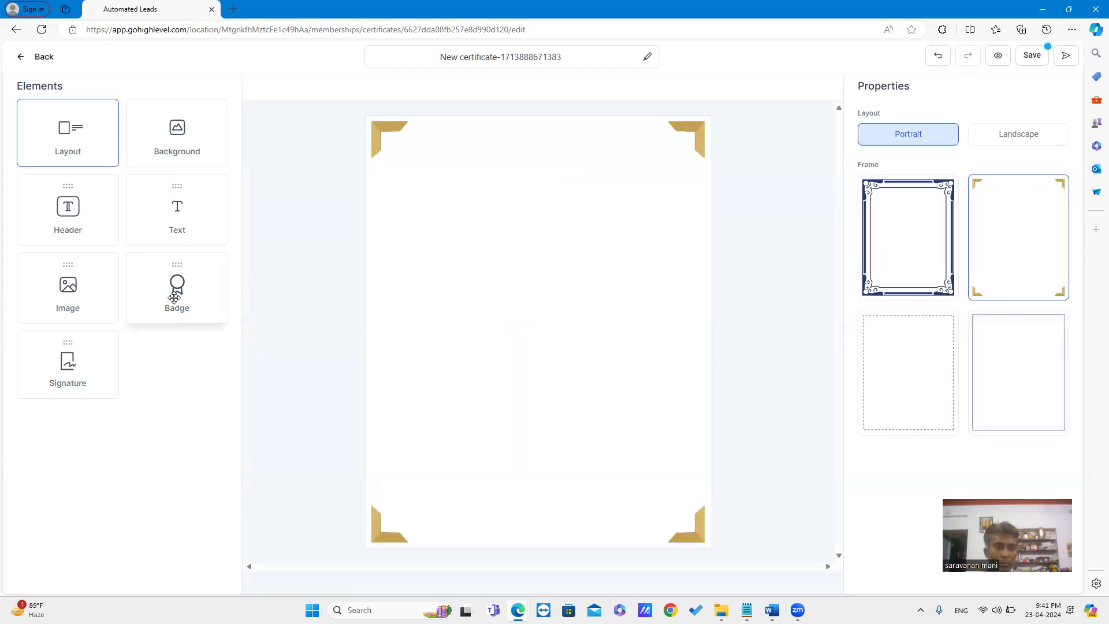
pyautogui.moveTo(176, 288); pyautogui.dragTo(531, 187)
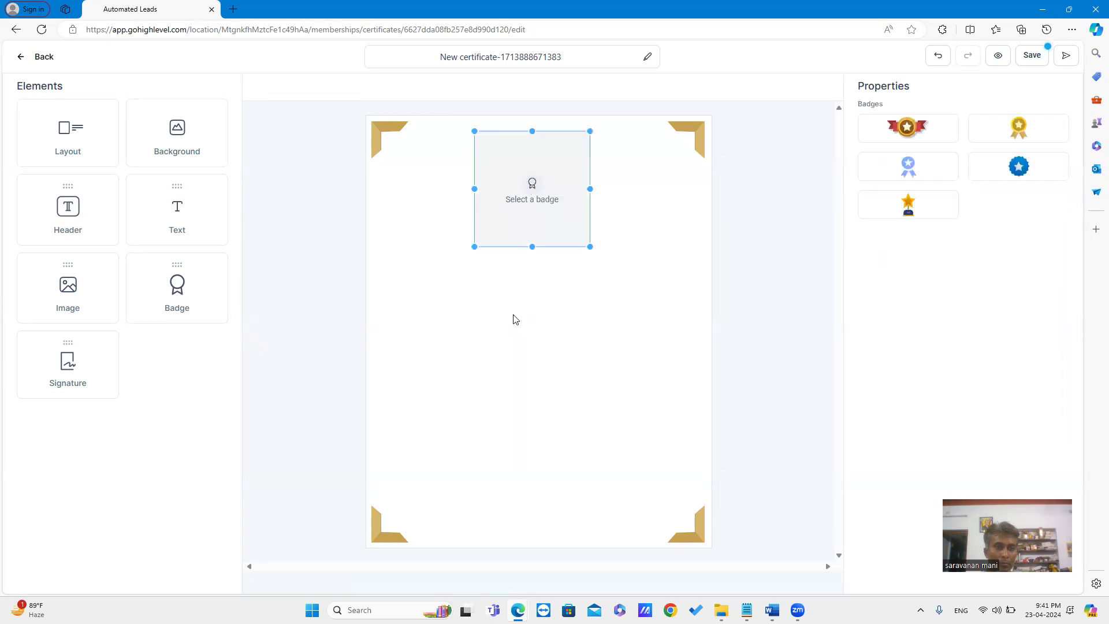
pyautogui.click(520, 323)
# Add an image placeholder in the middle and a John Doe signature at the lower left
pyautogui.moveTo(437, 322); pyautogui.dragTo(539, 322)
pyautogui.moveTo(53, 375)
pyautogui.mouseDown()
pyautogui.moveTo(64, 370)
pyautogui.moveTo(448, 507)
pyautogui.moveTo(441, 476)
pyautogui.mouseUp()
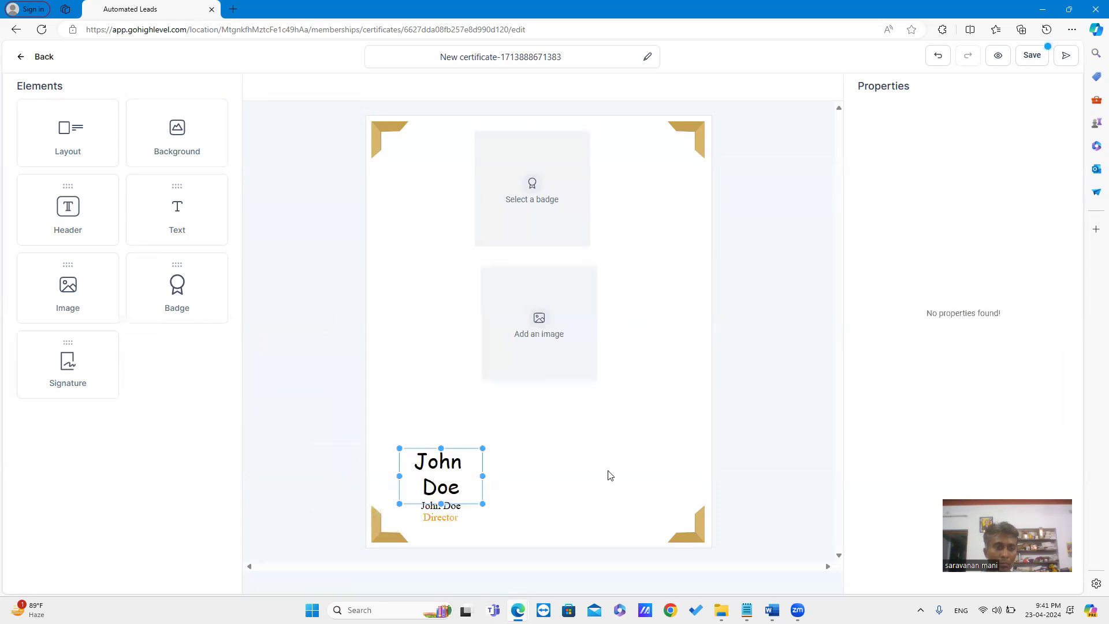
pyautogui.click(610, 475)
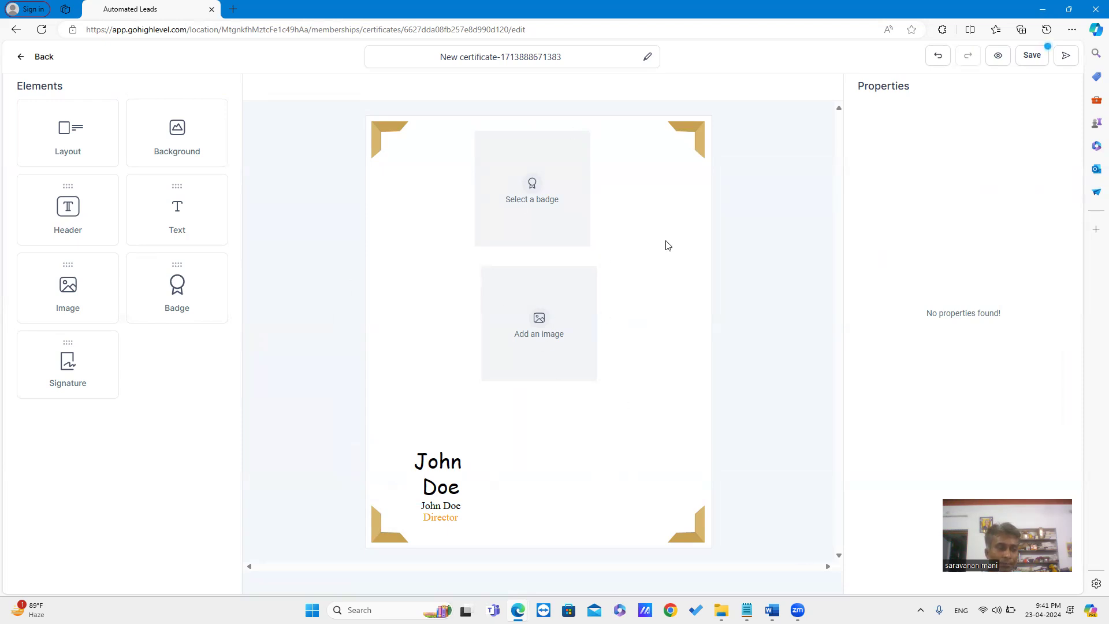
pyautogui.click(543, 233)
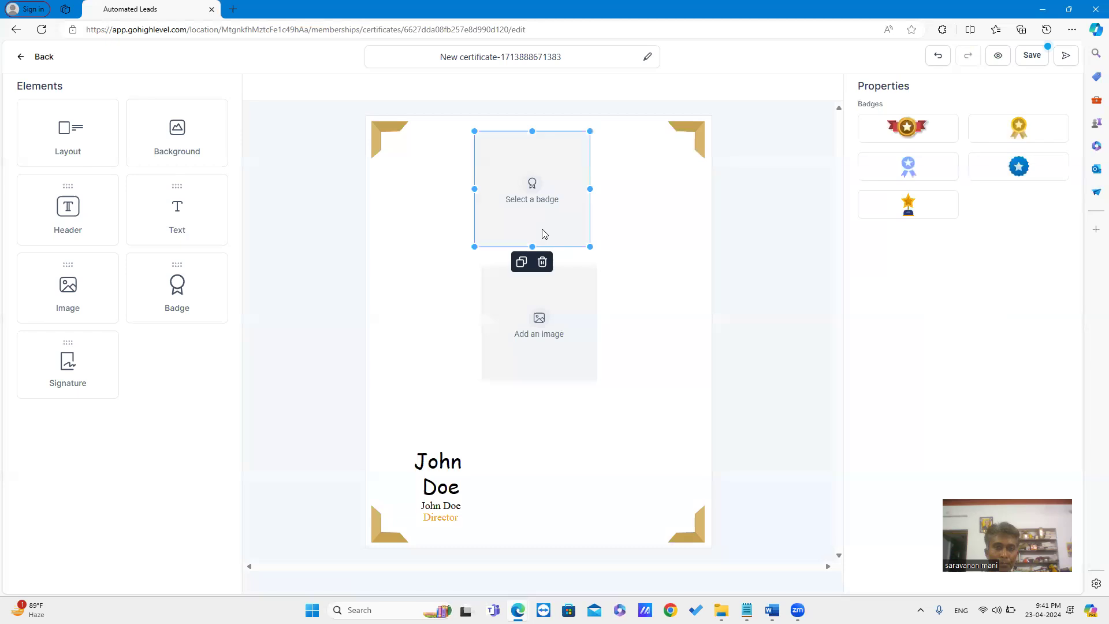
# Fill the badge with the red-ribbon gold star medal and preview the certificate in a new tab
pyautogui.click(910, 129)
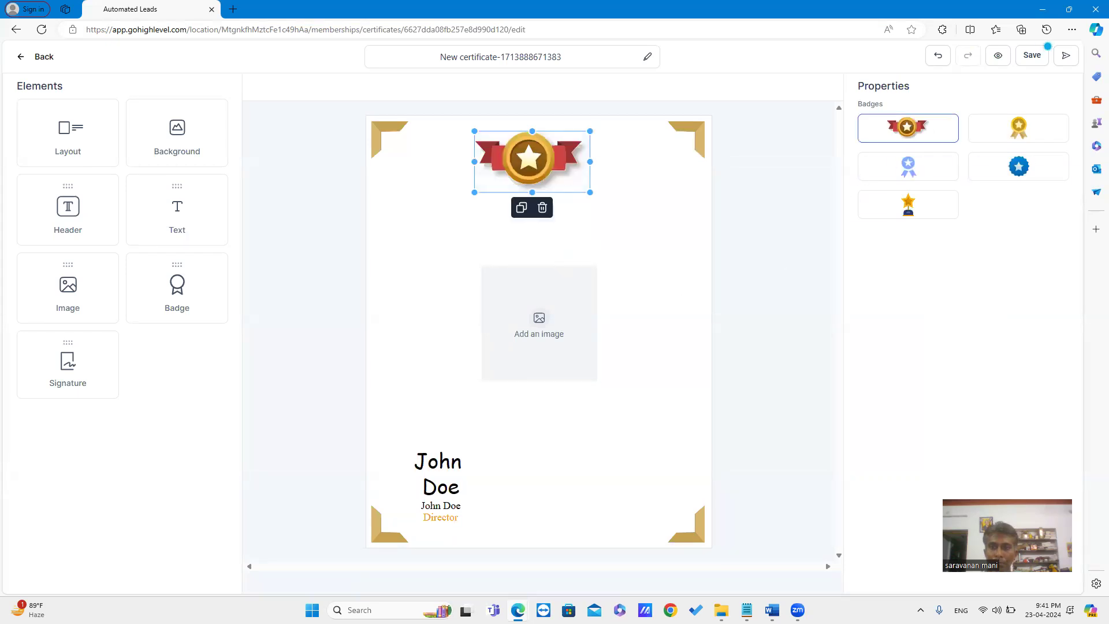
pyautogui.click(525, 313)
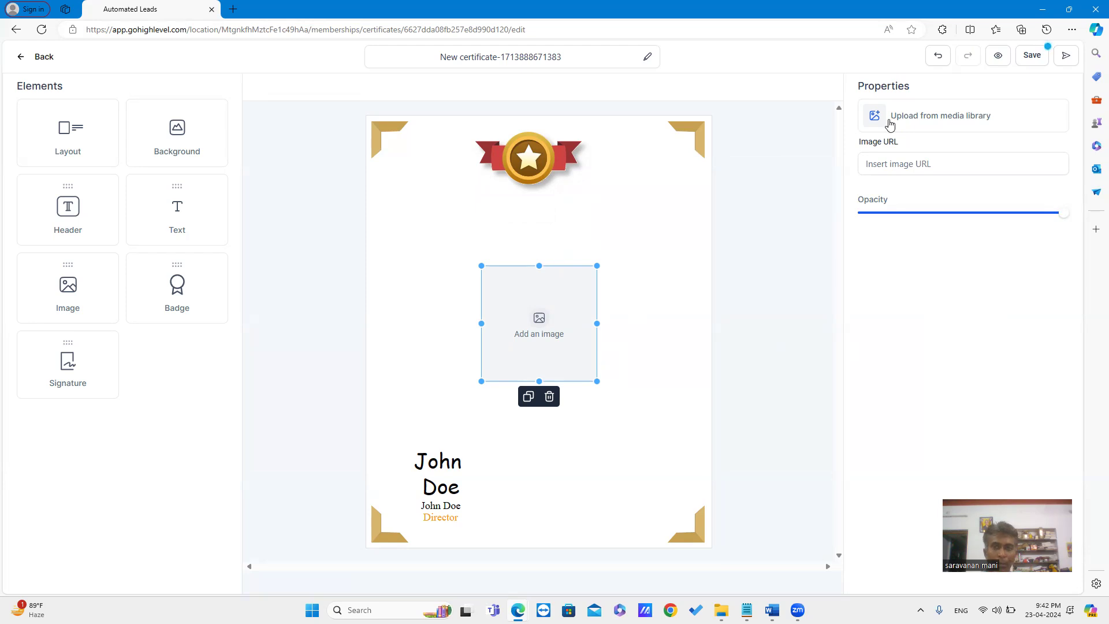
pyautogui.click(998, 59)
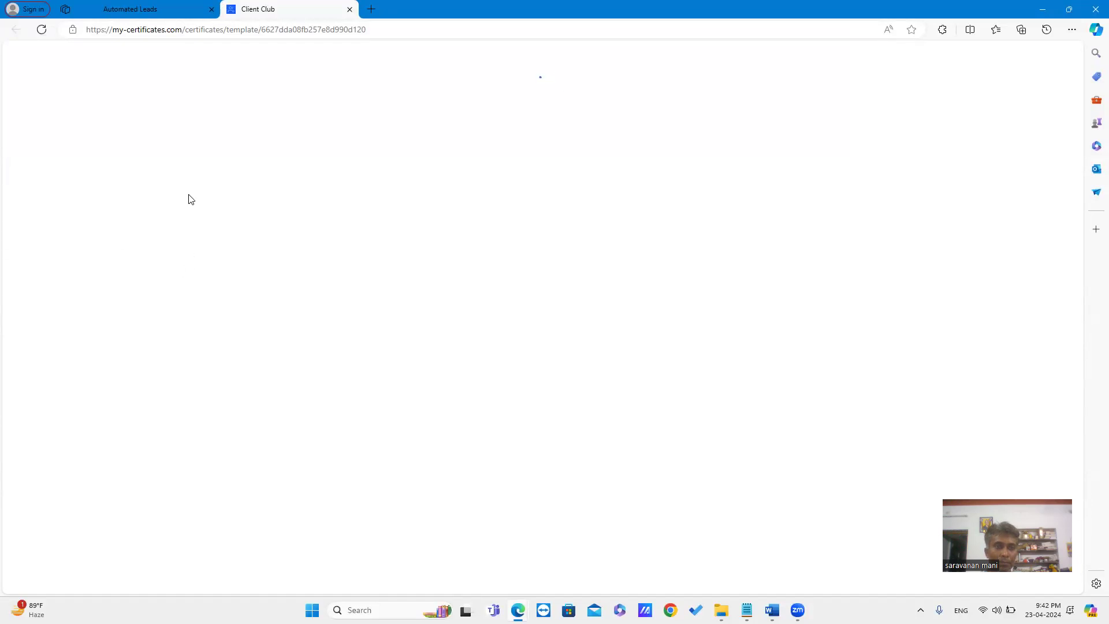
# Return from the preview to the editor and save, getting 'Updated Certificate Successfully!'
pyautogui.click(161, 11)
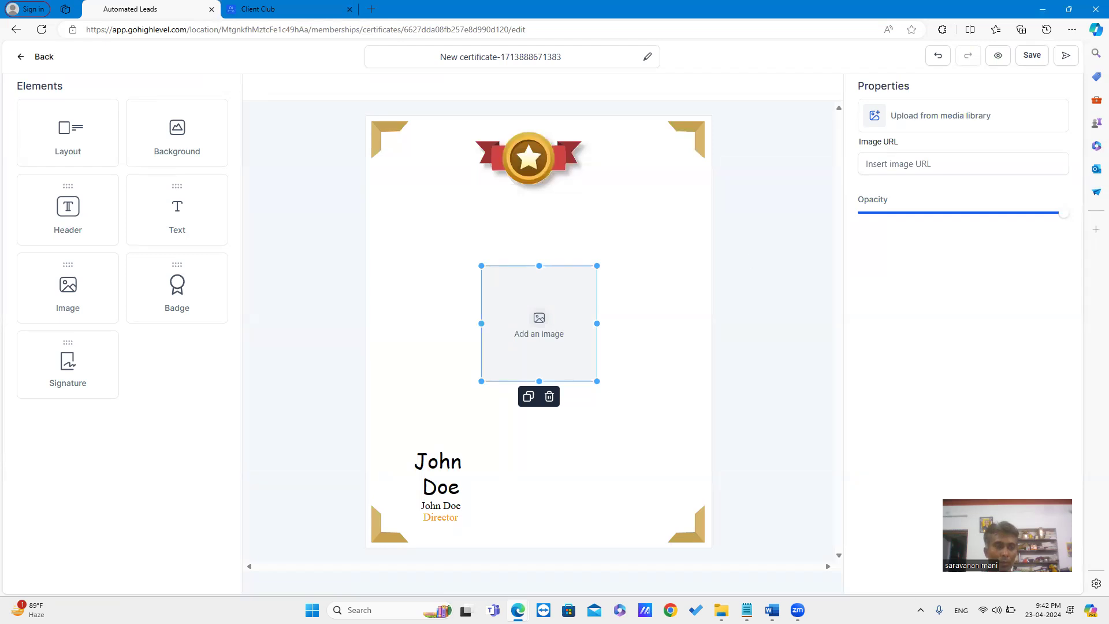
pyautogui.click(1030, 57)
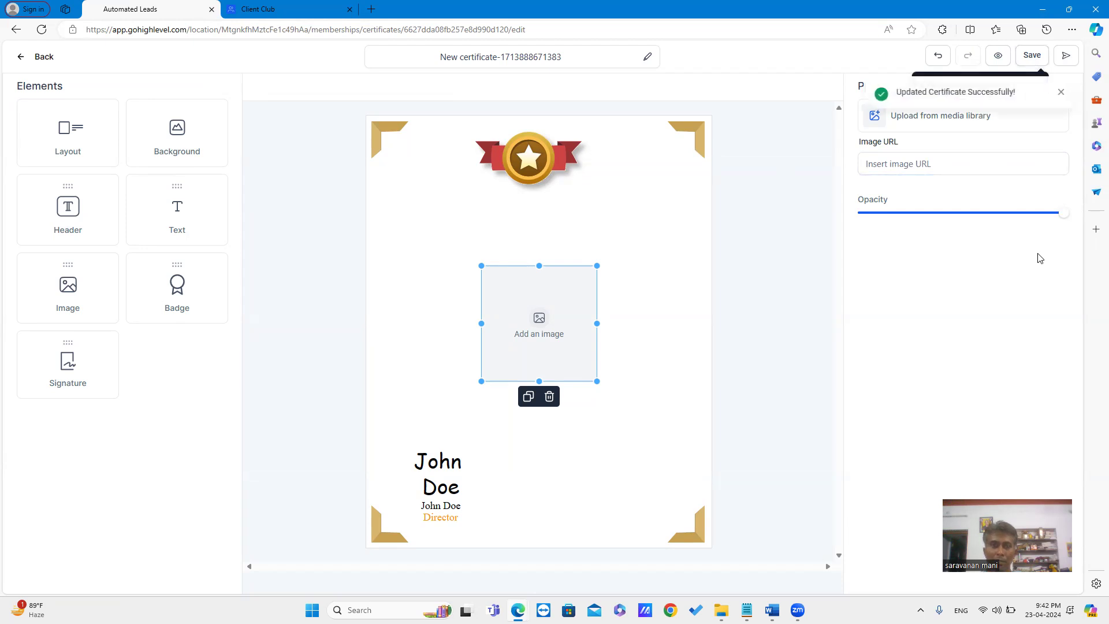
# Address the certificate to the first listed contact and enter the instructor's name
pyautogui.click(1066, 57)
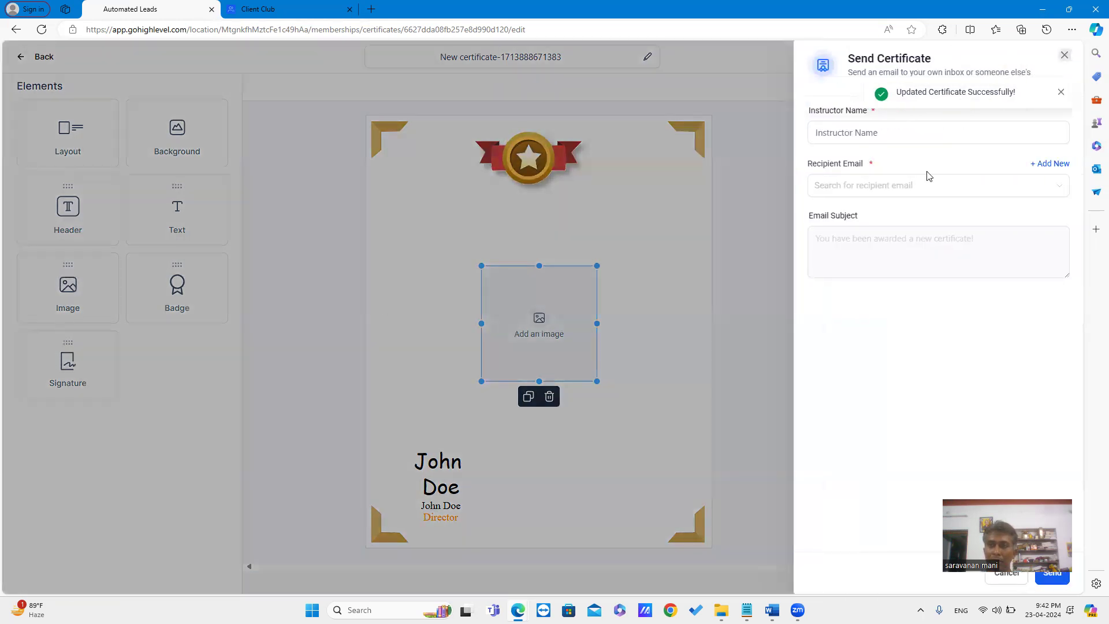
pyautogui.click(917, 190)
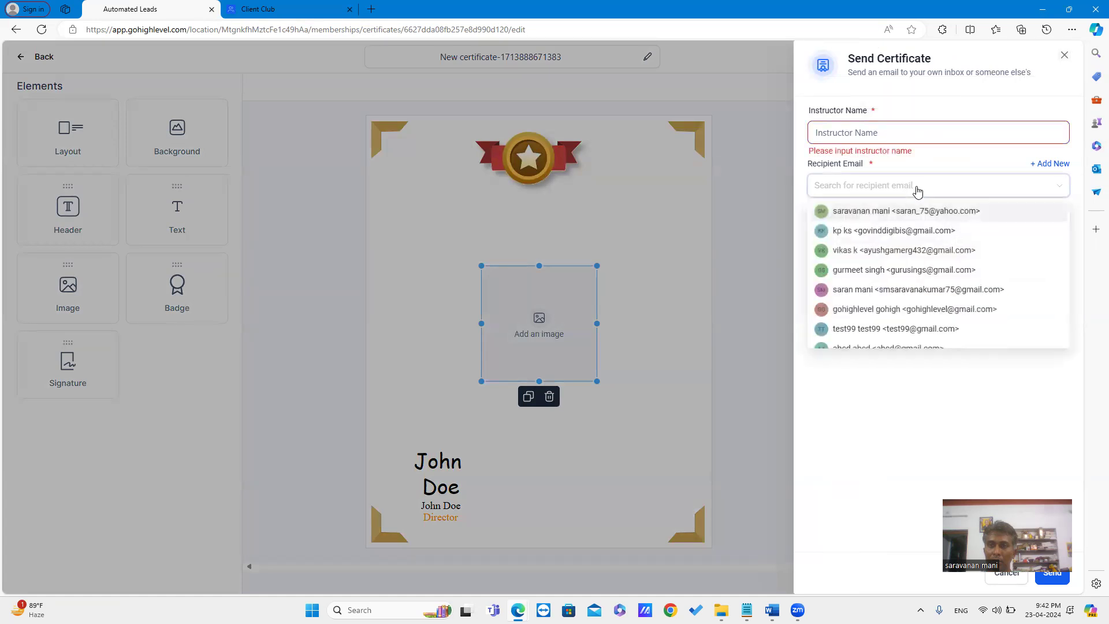
pyautogui.click(906, 211)
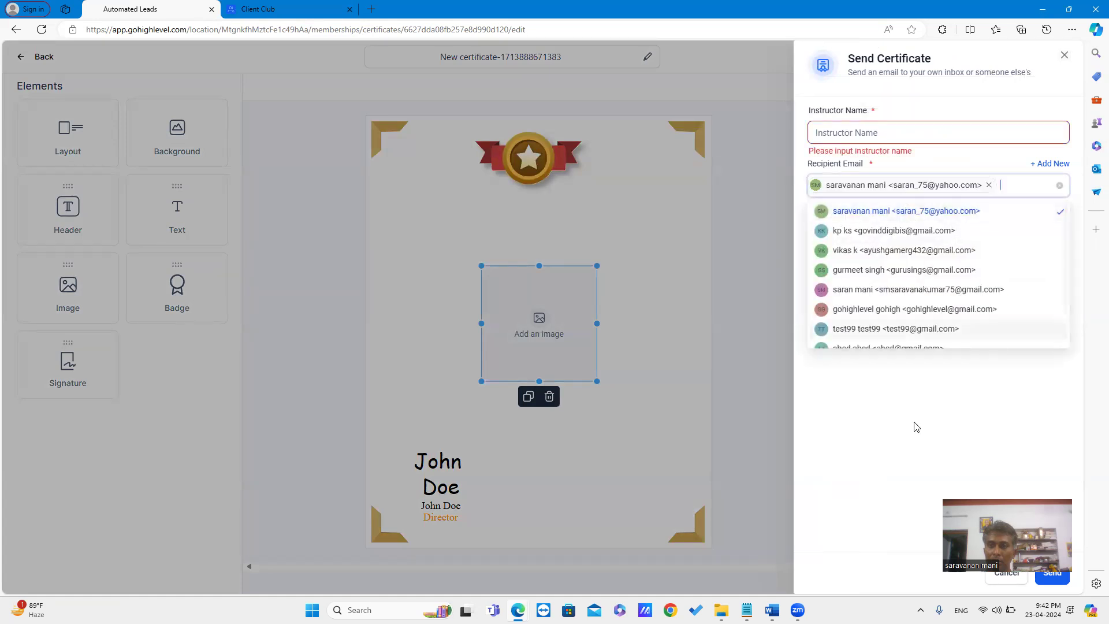
pyautogui.click(899, 133)
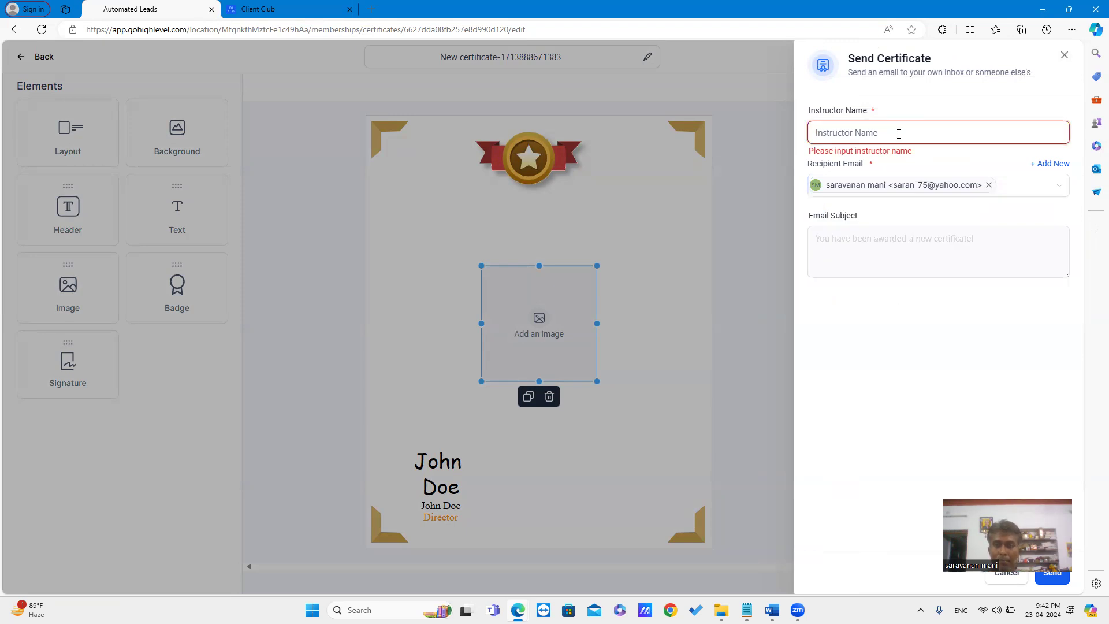
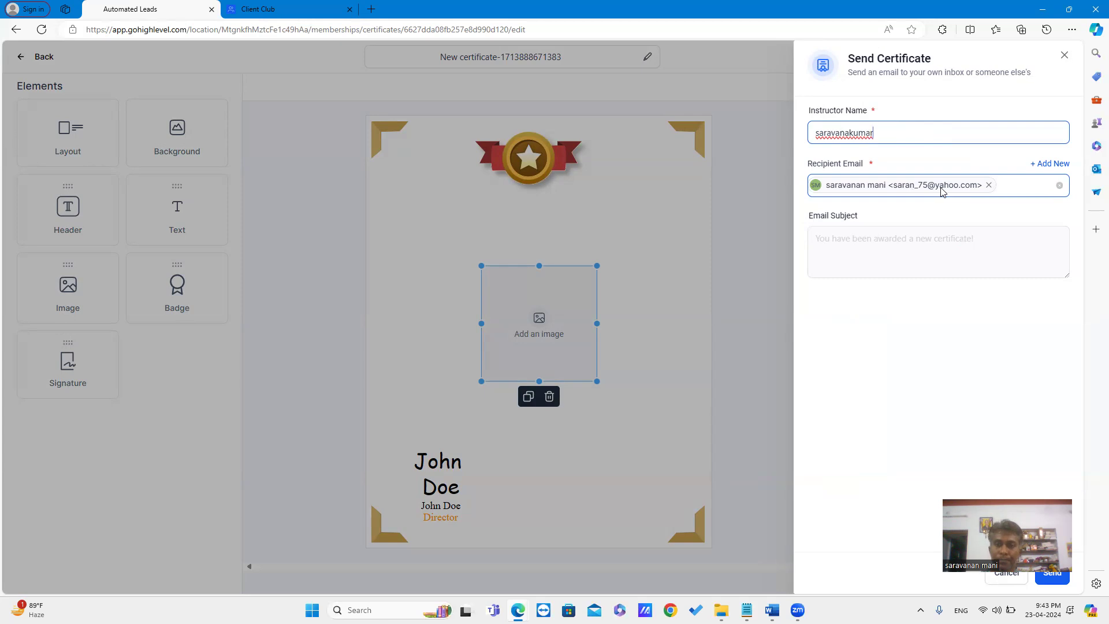
# Send and confirm the certificate email, then return to the certificates list
pyautogui.click(1052, 573)
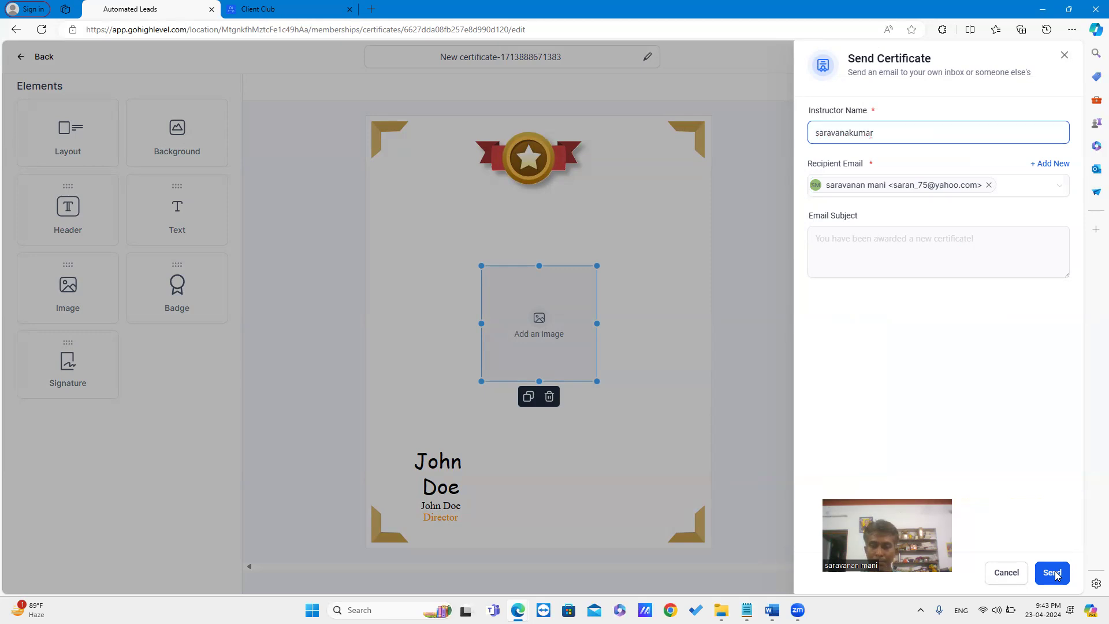
pyautogui.click(597, 346)
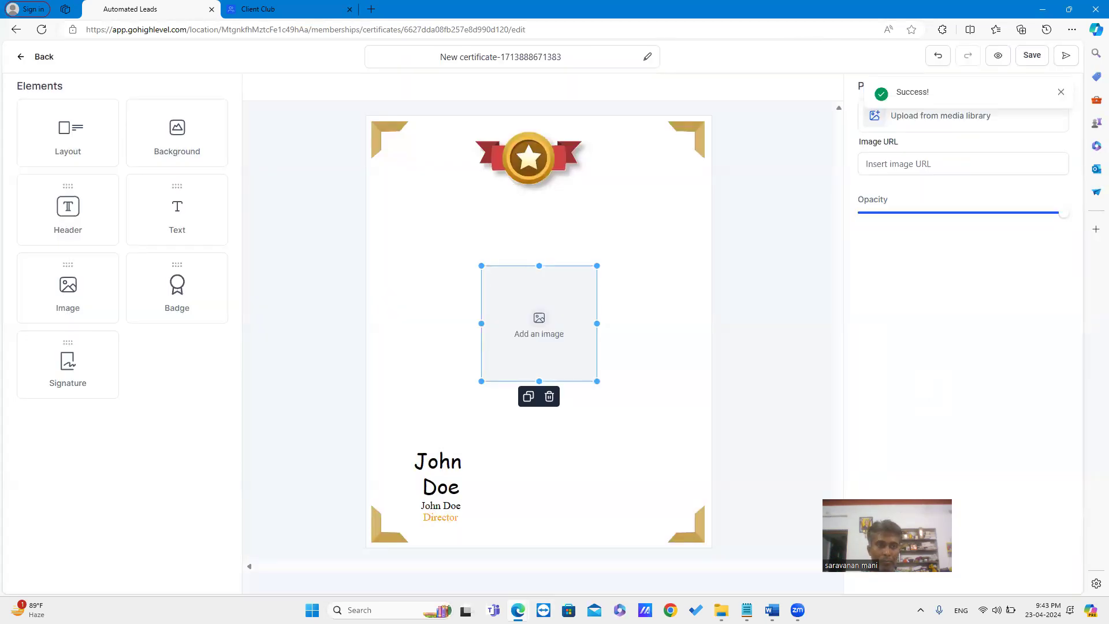
pyautogui.click(39, 58)
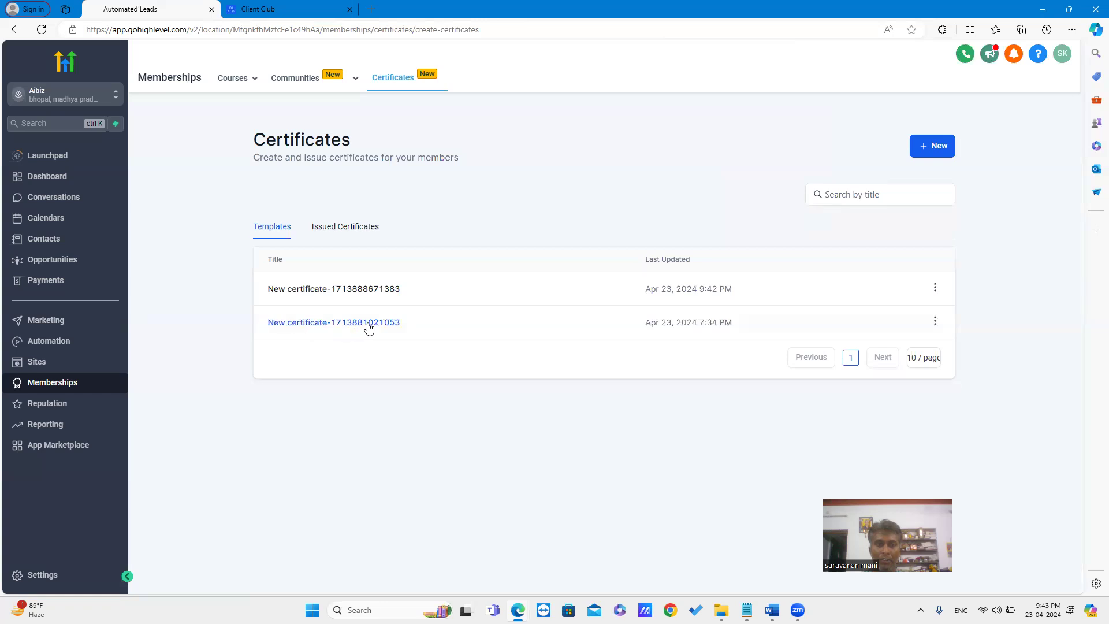
# Verify the new certificate under Issued Certificates, return to Templates, then go to Settings
pyautogui.click(350, 227)
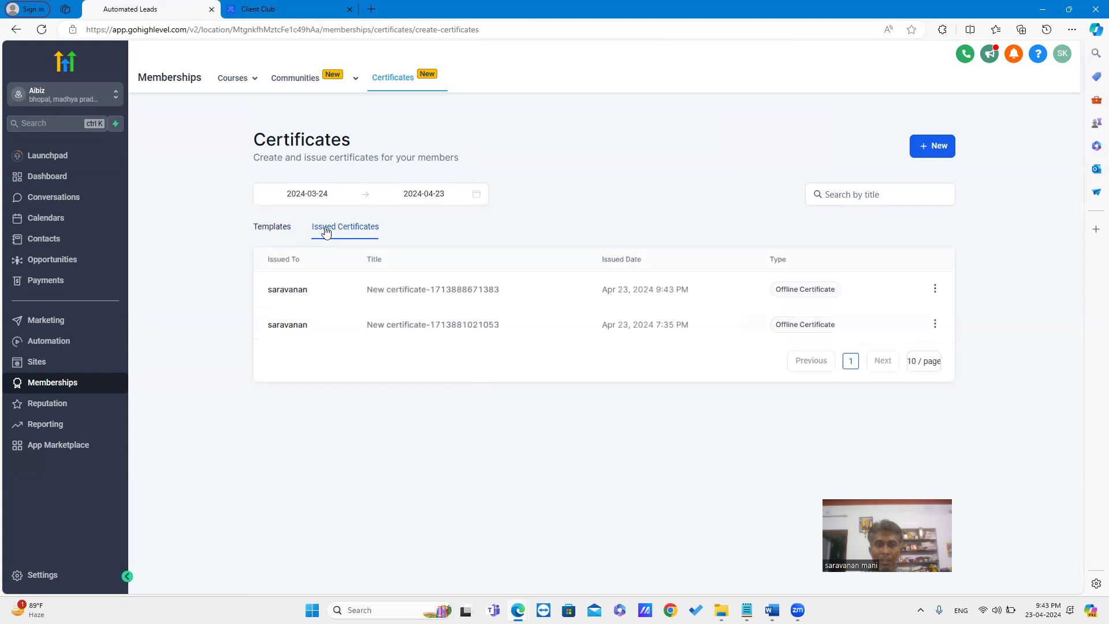
pyautogui.click(935, 325)
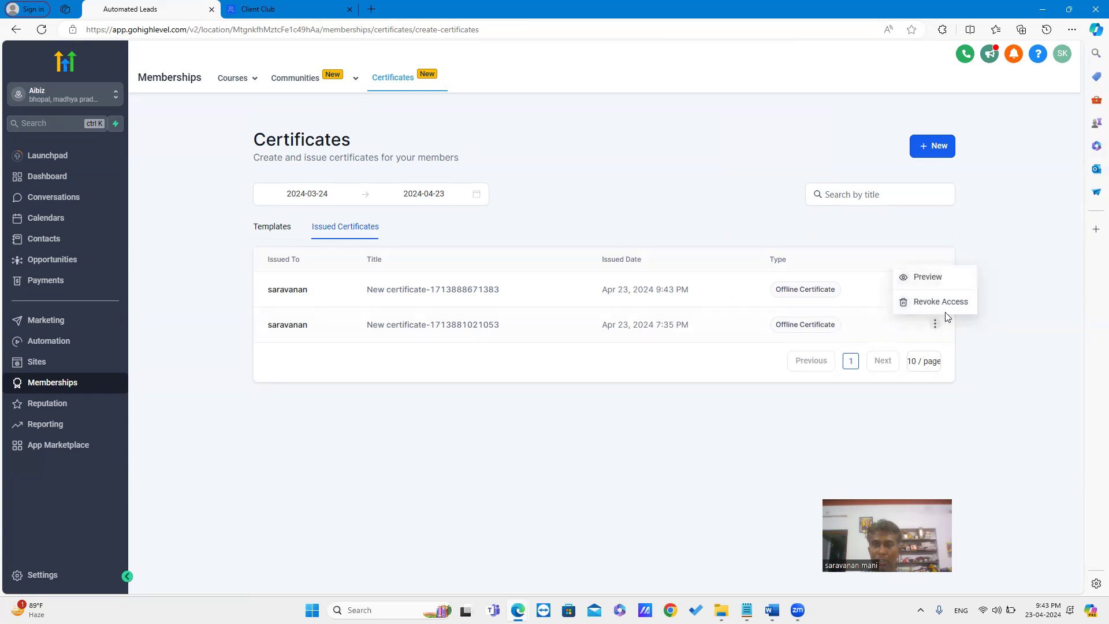
pyautogui.click(276, 228)
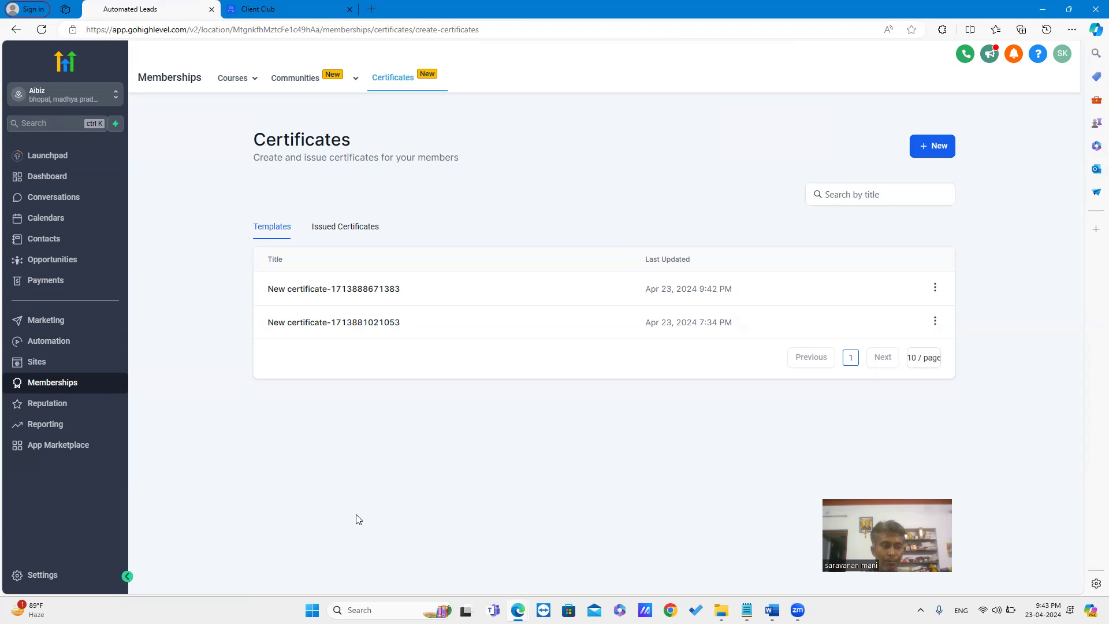
pyautogui.click(35, 575)
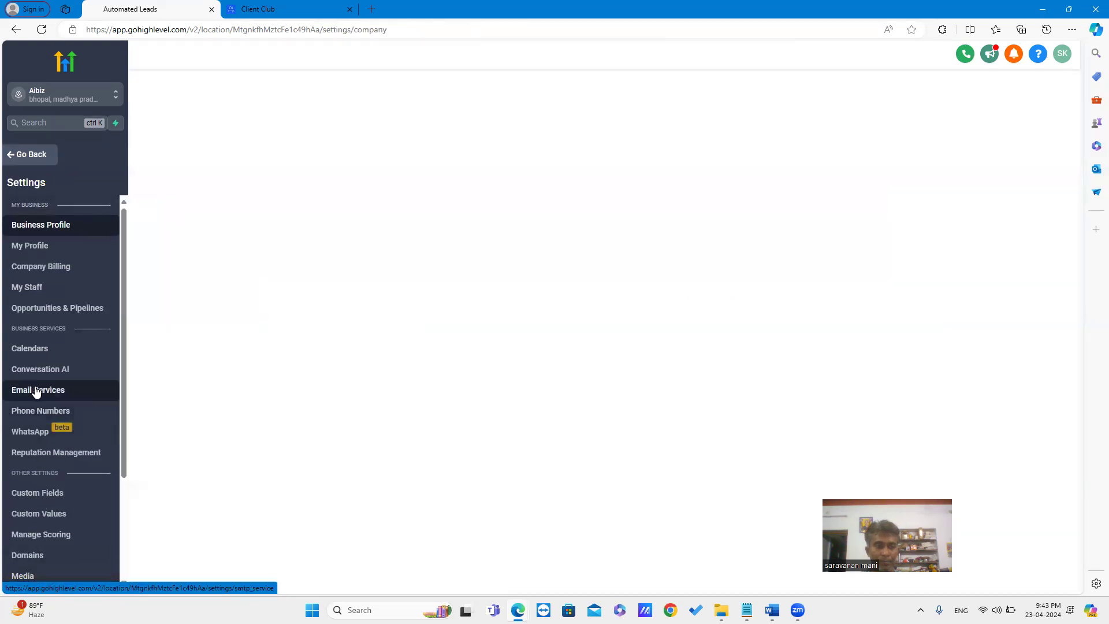
# Open Custom Values showing 13 entries, then start and cancel a new custom value
pyautogui.click(48, 516)
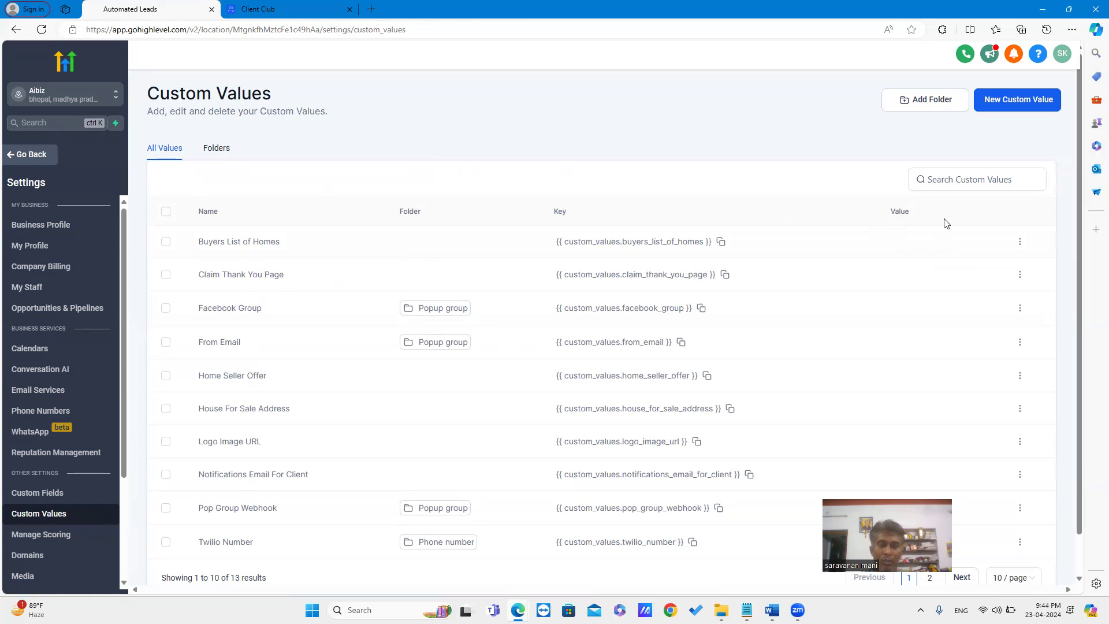
pyautogui.click(1017, 102)
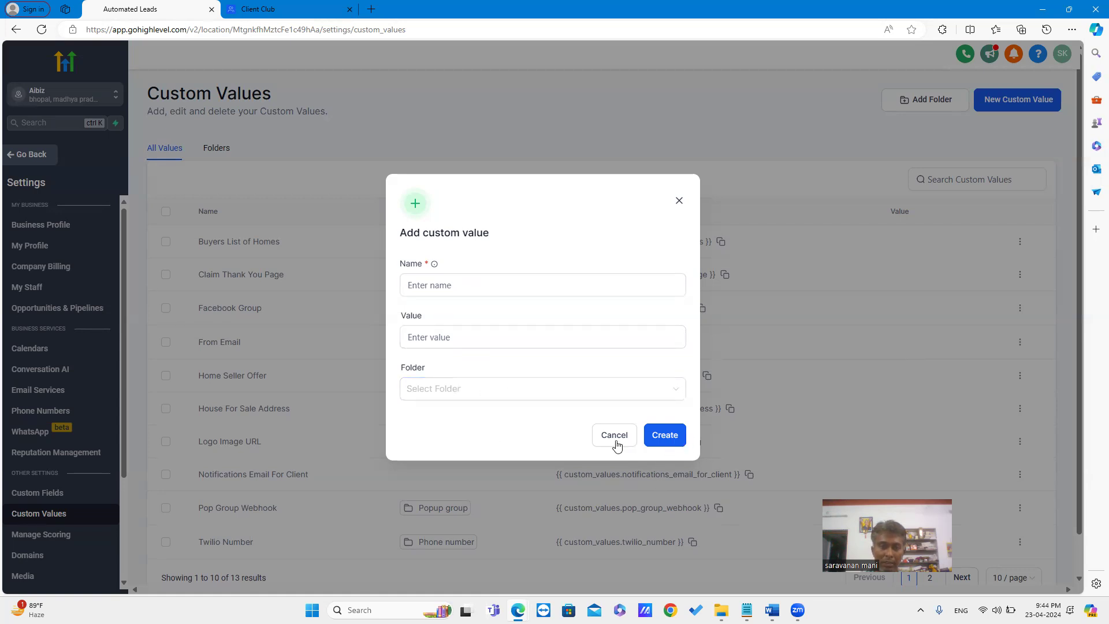
pyautogui.click(678, 202)
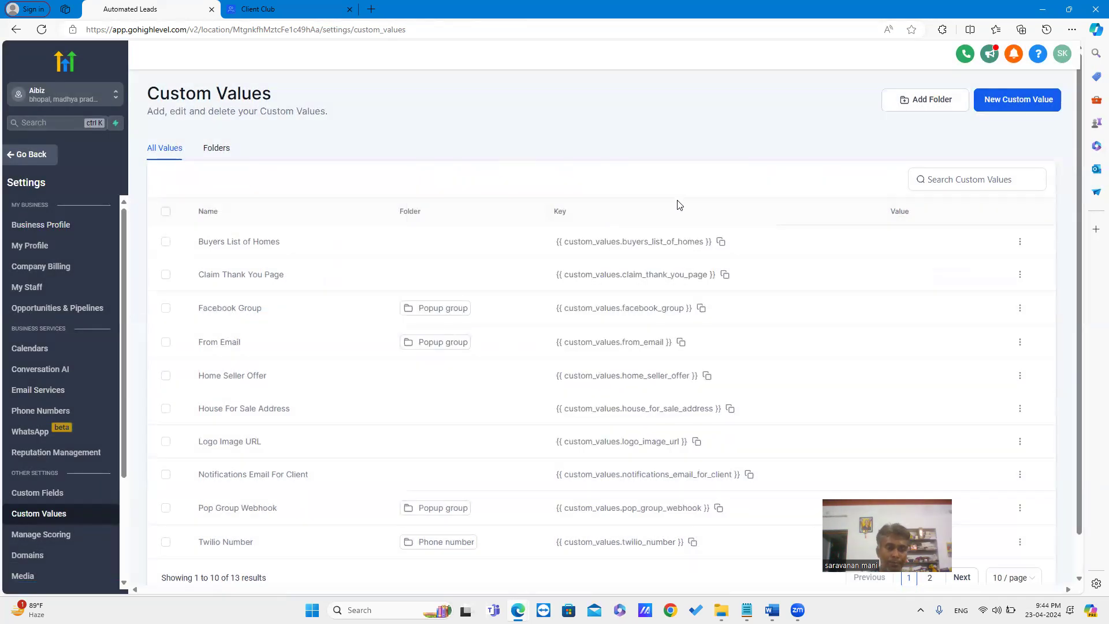